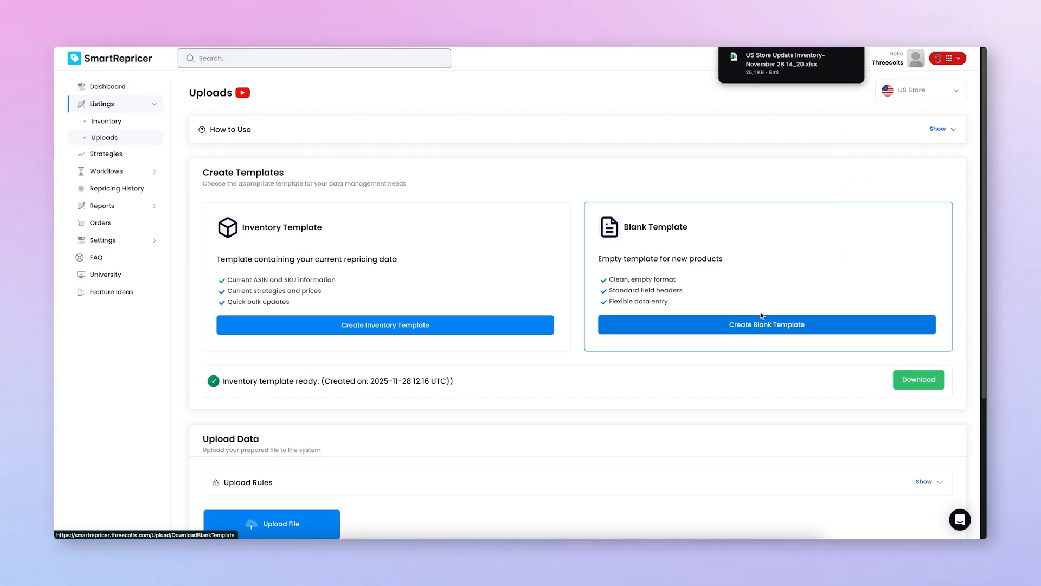
Open the downloaded inventory template in Excel and review its Data Definitions, Sample and Repricing Template sheets
{"action": "left_click", "coordinate": [819, 65]}
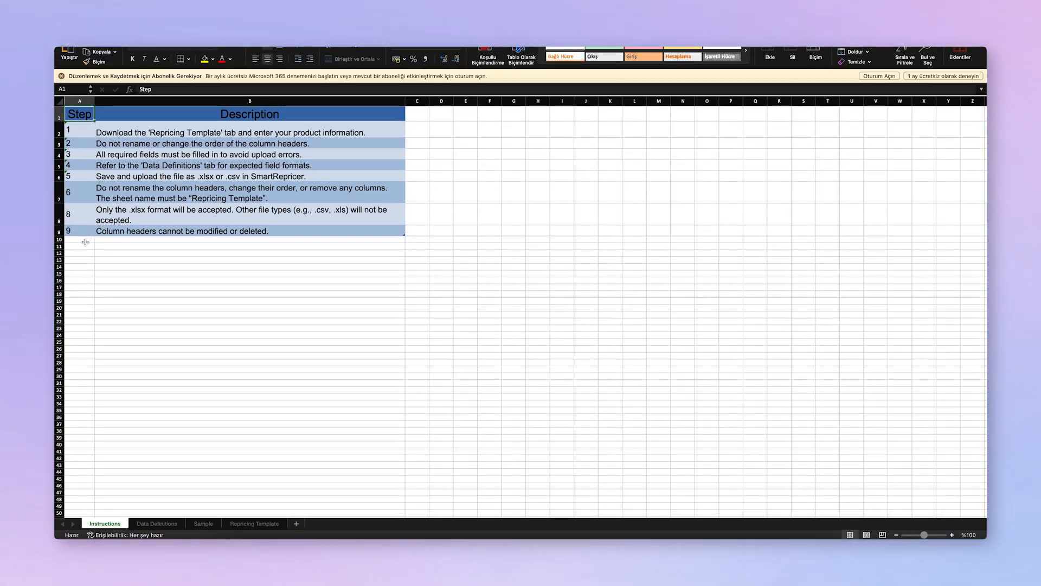
{"action": "left_click", "coordinate": [163, 524]}
{"action": "left_click", "coordinate": [197, 524]}
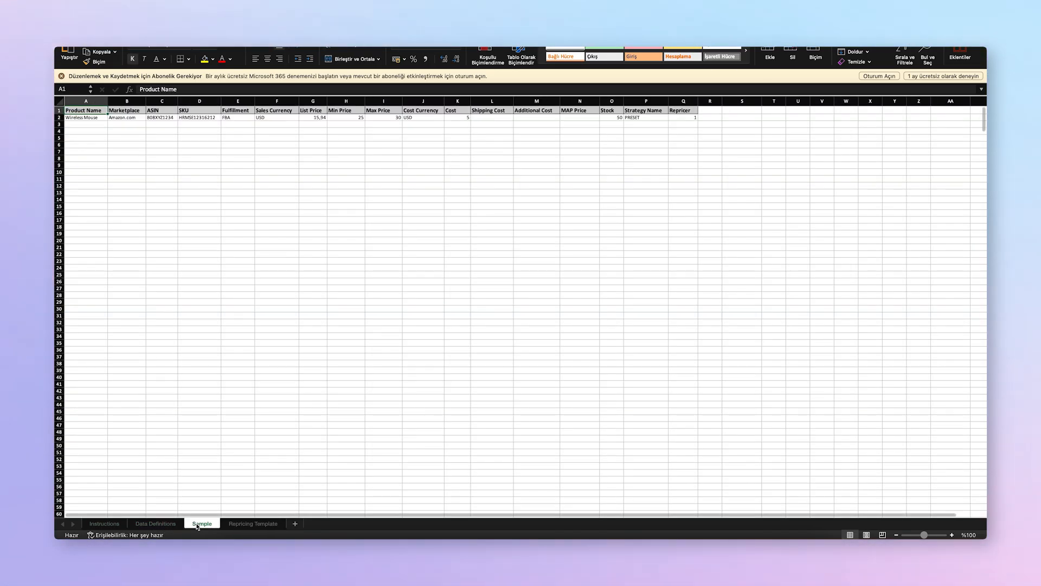
{"action": "left_click", "coordinate": [253, 524]}
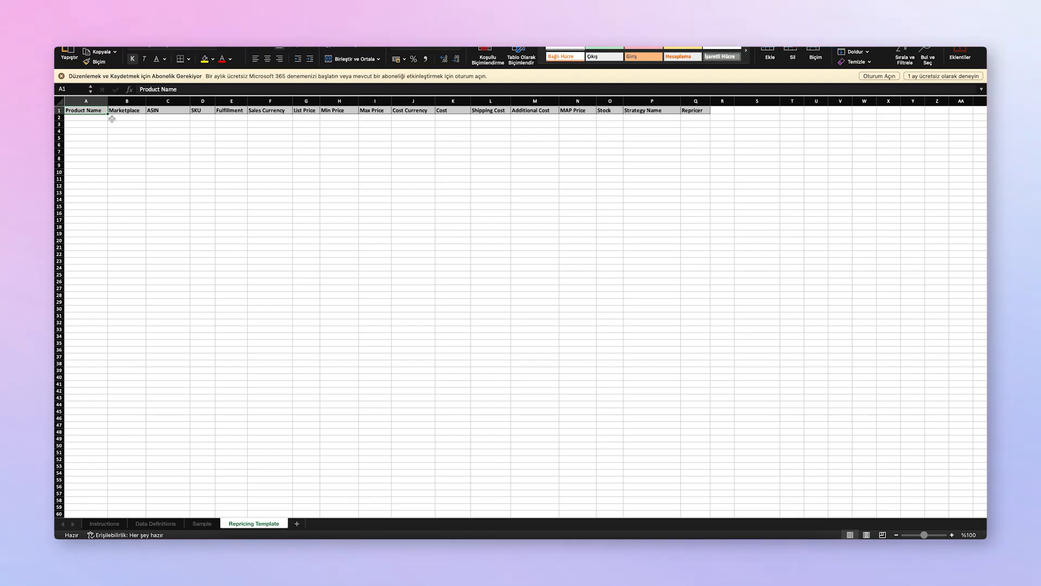
{"action": "left_click", "coordinate": [202, 524]}
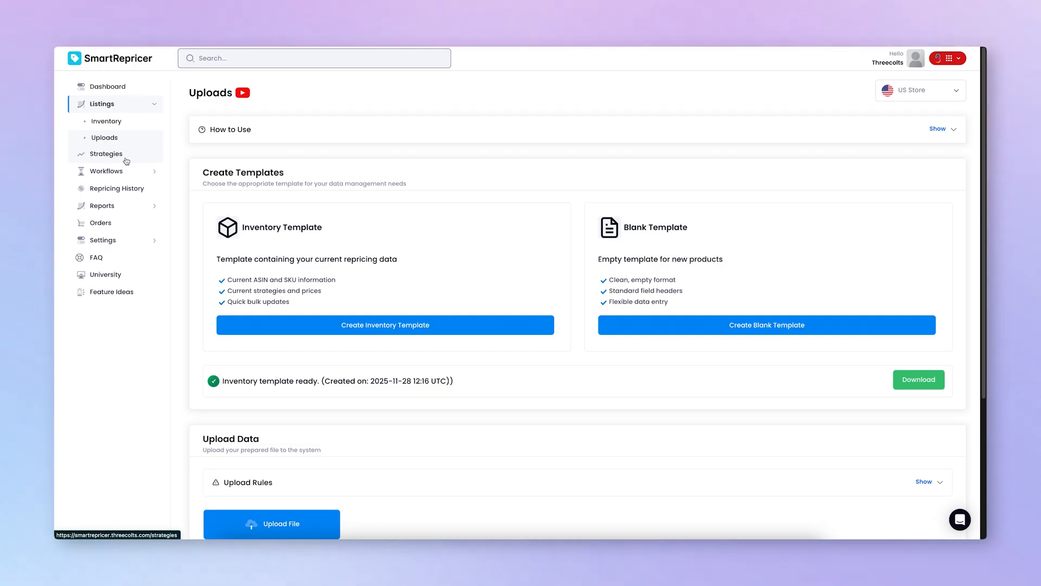
Set up a new strategy from the ready-made FBA Sales Booster template with File Upload min/max pricing and review its summary
{"action": "left_click", "coordinate": [127, 158]}
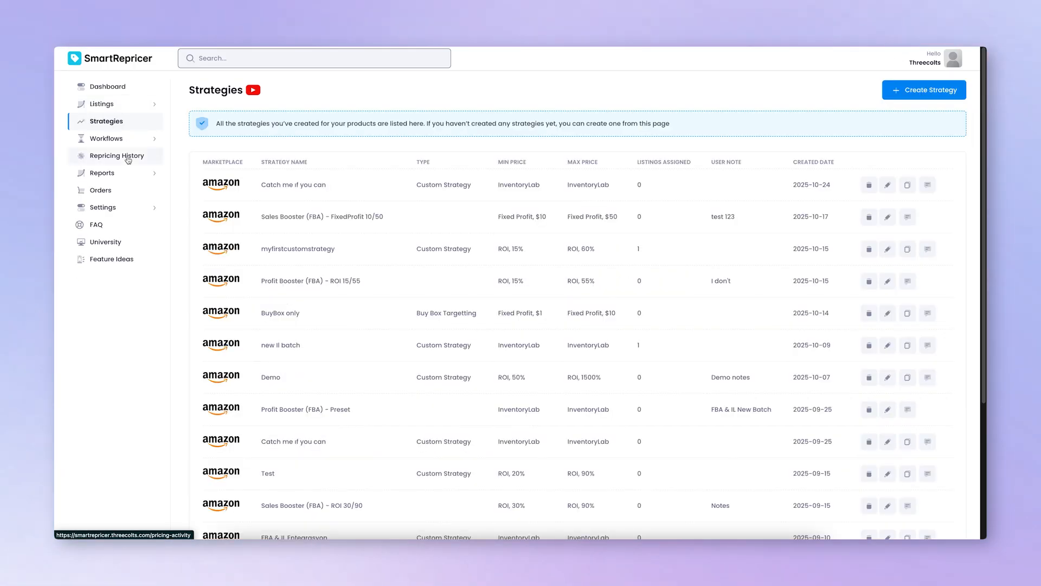
{"action": "left_click", "coordinate": [931, 92]}
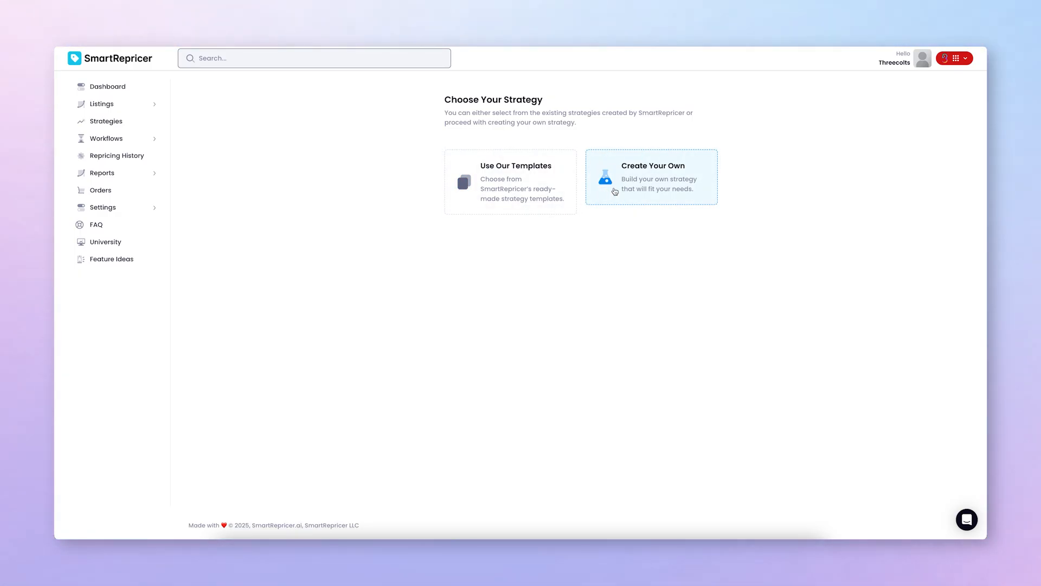
{"action": "left_click", "coordinate": [564, 187]}
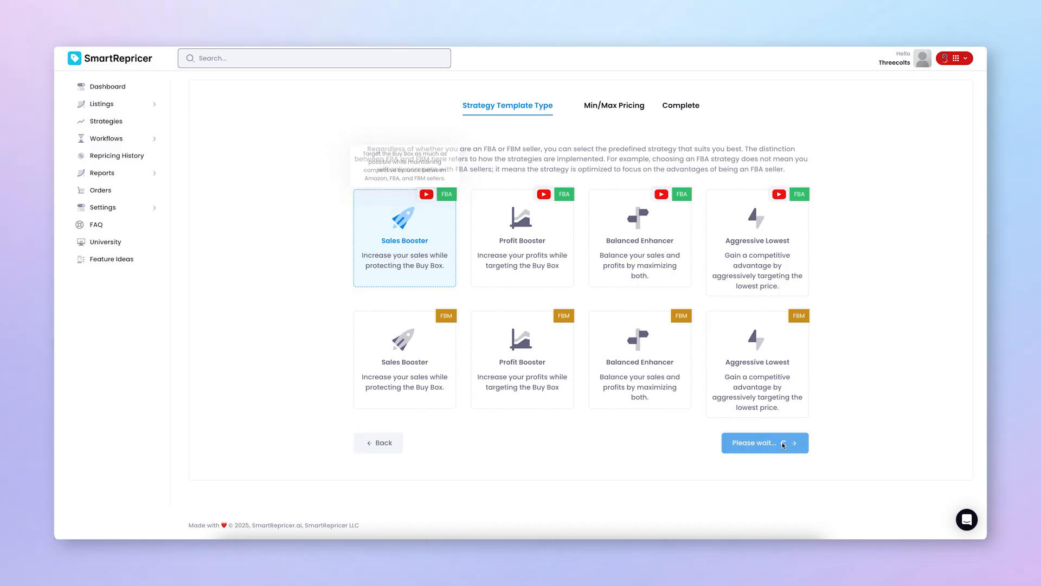
{"action": "scroll", "coordinate": [731, 411], "scroll_direction": "down", "scroll_amount": 2}
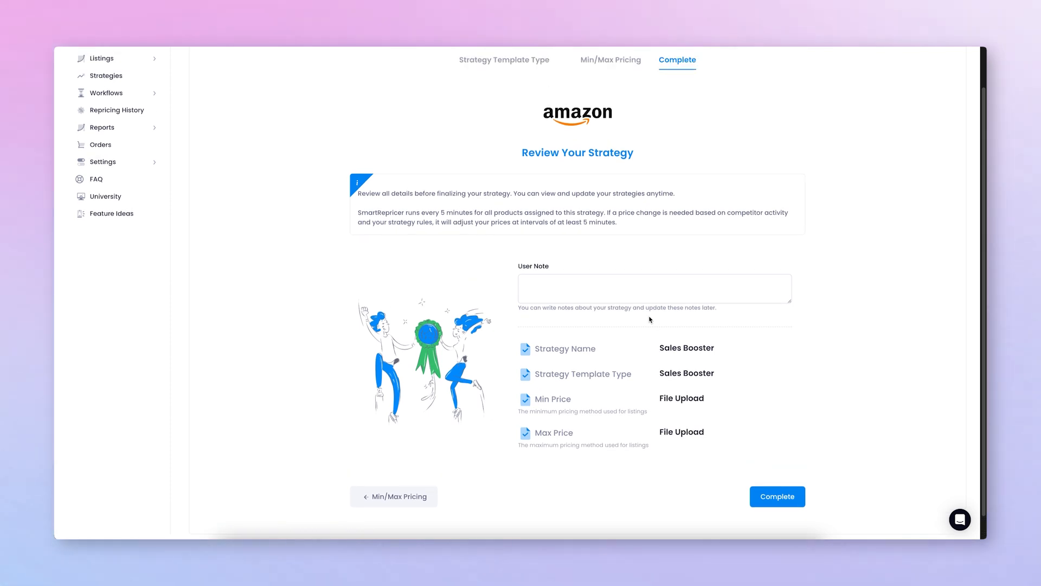
{"action": "scroll", "coordinate": [567, 200], "scroll_direction": "up", "scroll_amount": 1}
{"action": "scroll", "coordinate": [577, 237], "scroll_direction": "down", "scroll_amount": 2}
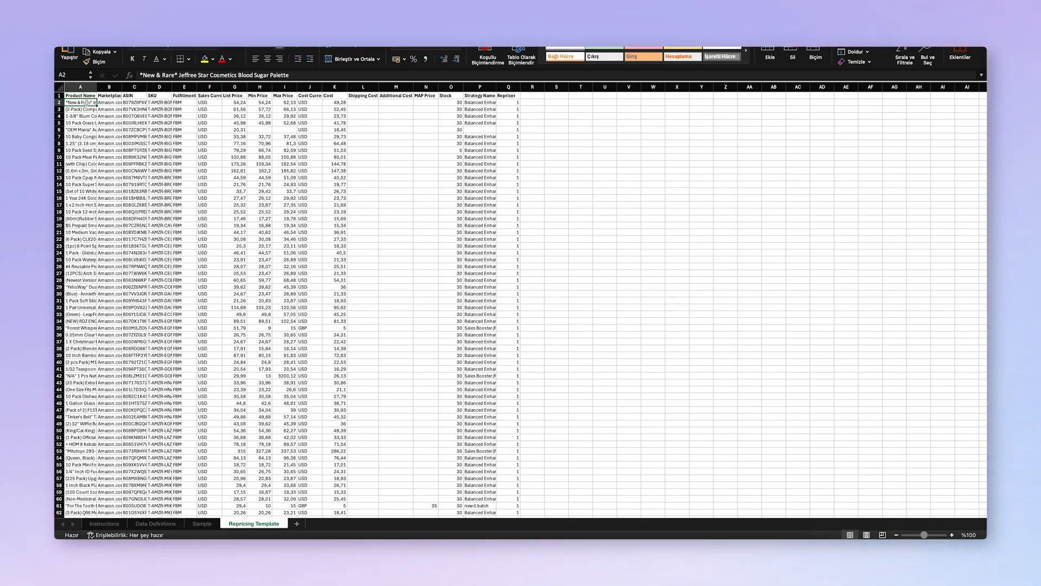
{"action": "left_click_drag", "start_coordinate": [111, 104], "coordinate": [422, 107]}
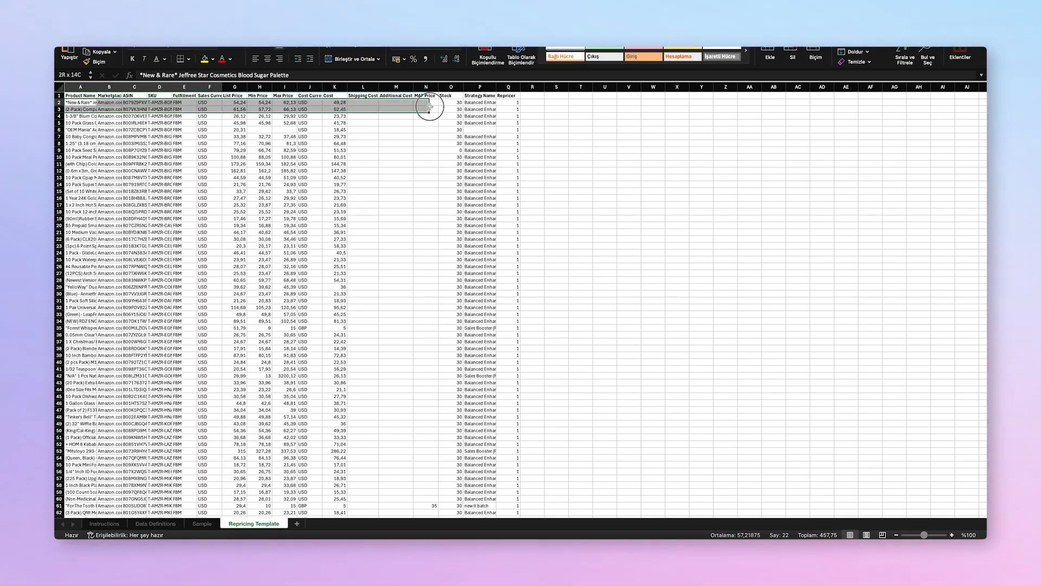
{"action": "left_click_drag", "start_coordinate": [490, 109], "coordinate": [511, 103]}
{"action": "key", "text": "super+c"}
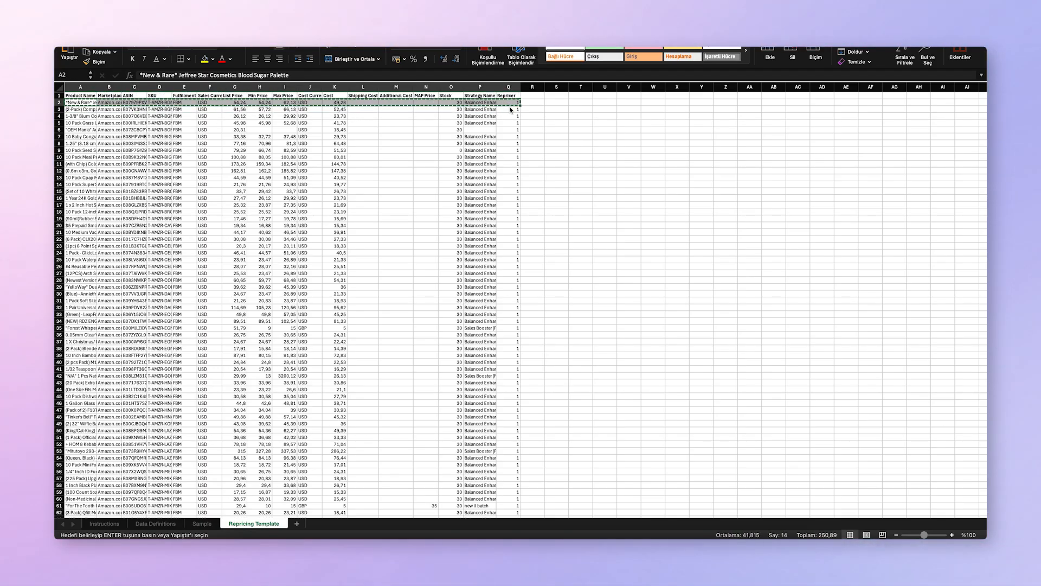
{"action": "left_click", "coordinate": [269, 136]}
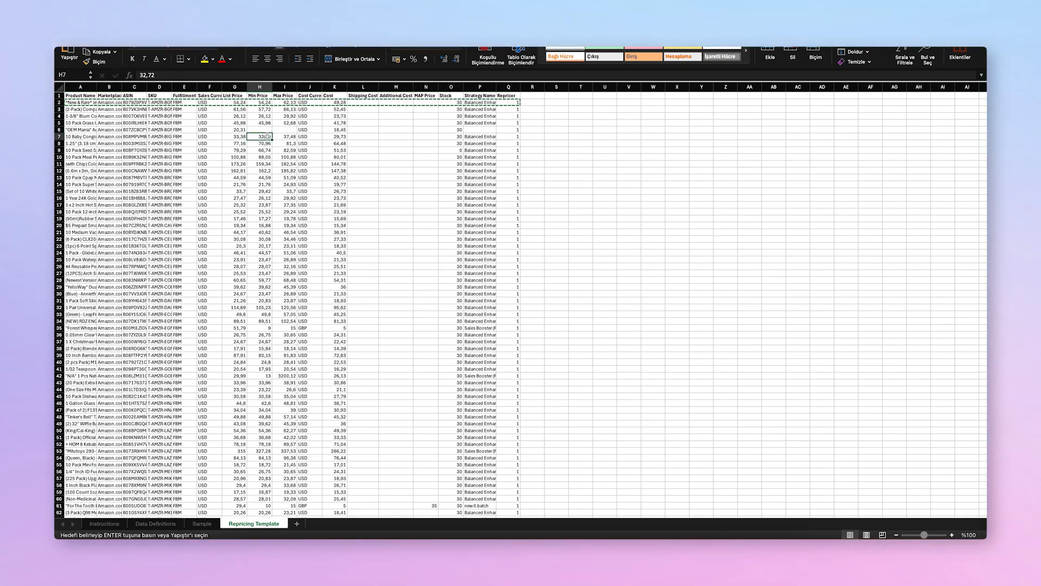
Copy product rows 2 to 14, columns A to Q, into the blank template's Repricing Template sheet starting at cell A2
{"action": "left_click_drag", "start_coordinate": [83, 103], "coordinate": [515, 187]}
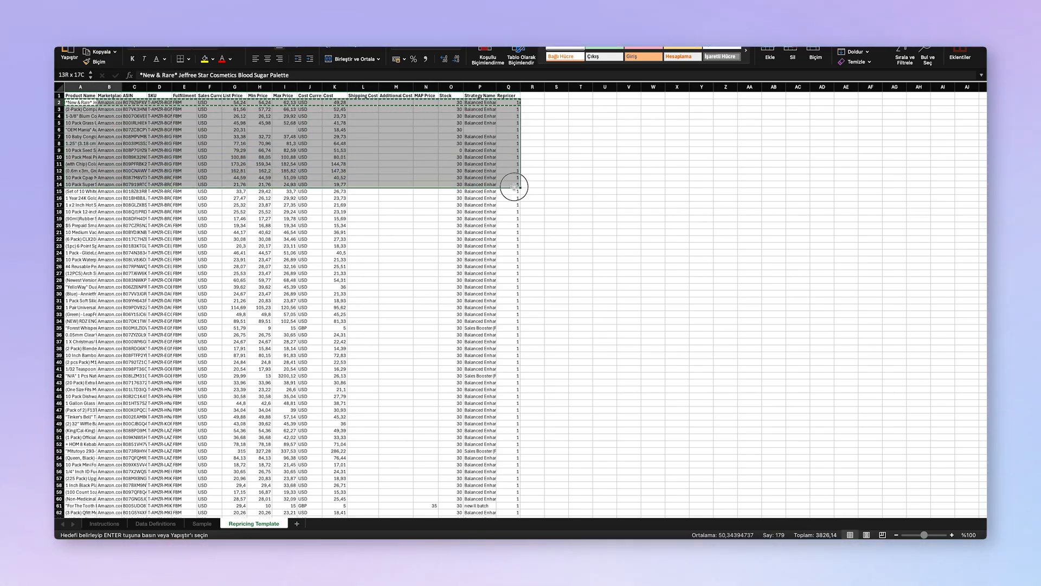
{"action": "key", "text": "super+c"}
{"action": "left_click", "coordinate": [536, 191]}
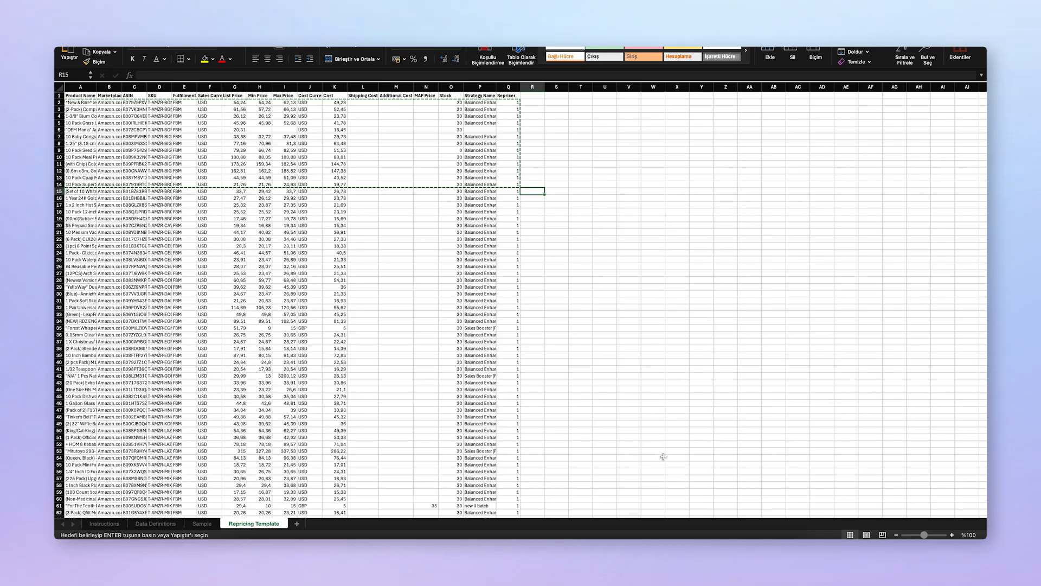
{"action": "left_click", "coordinate": [733, 548]}
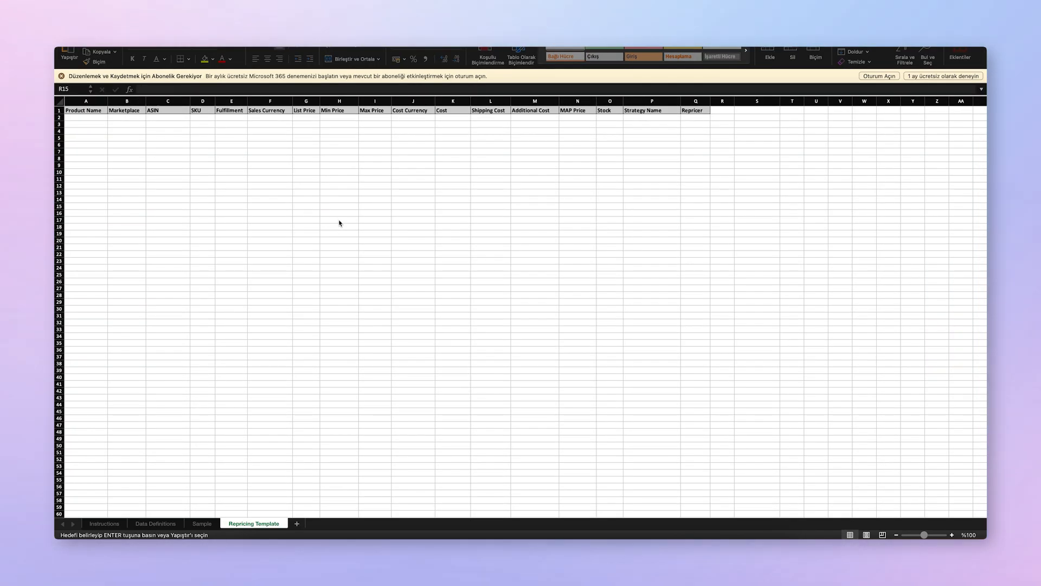
{"action": "left_click", "coordinate": [86, 117]}
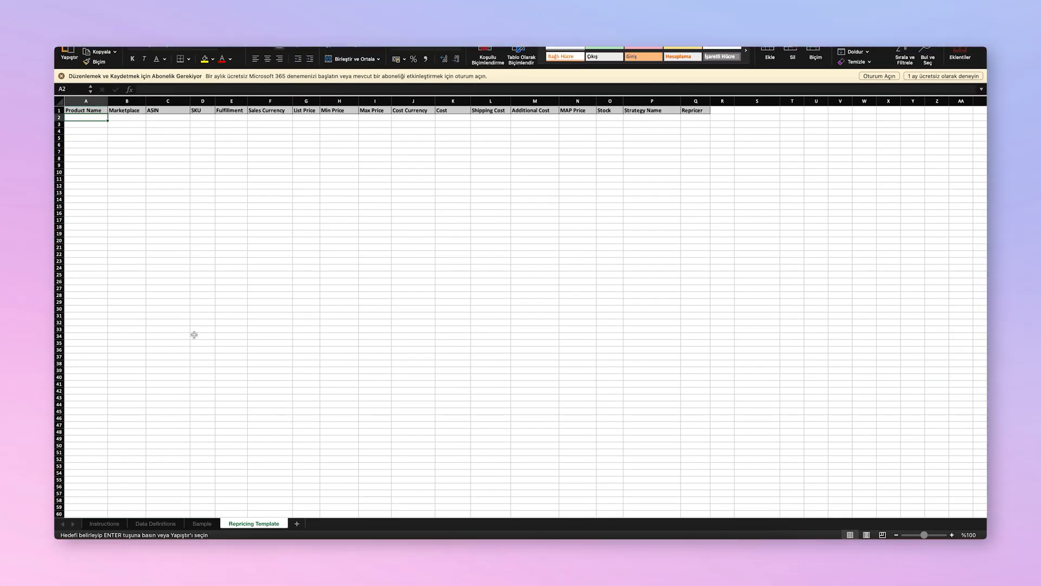
{"action": "key", "text": "super+v"}
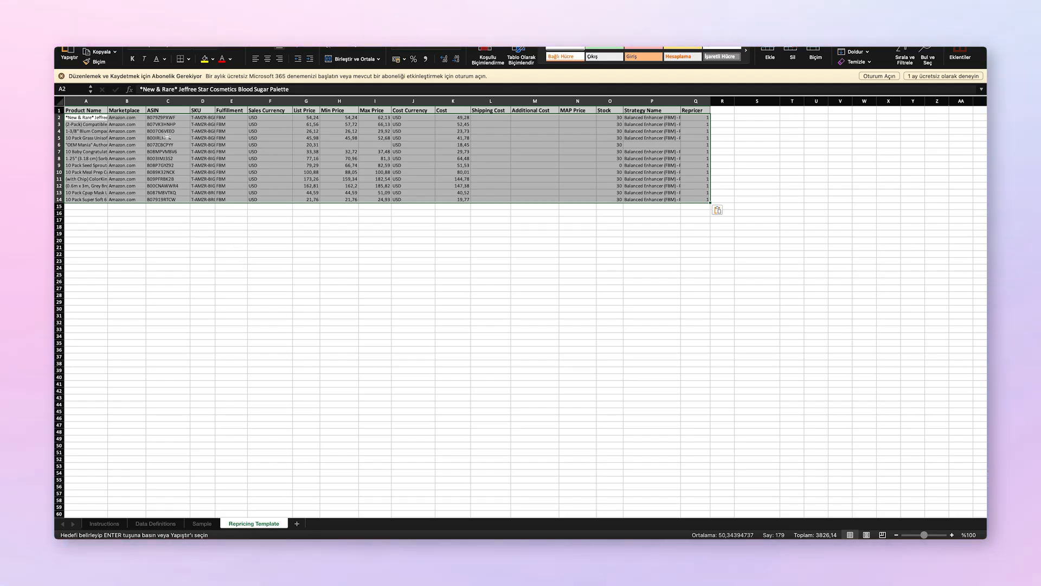
Check the template's header row in A1:Q1, from Product Name through Repricer, above the pasted product rows
{"action": "left_click", "coordinate": [107, 118]}
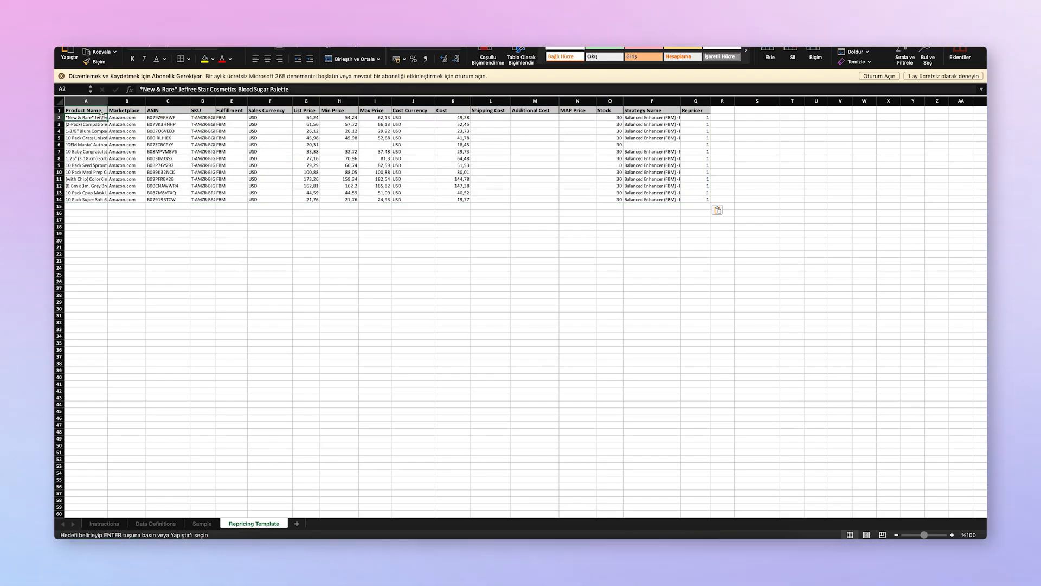
{"action": "left_click_drag", "start_coordinate": [277, 125], "coordinate": [571, 109]}
{"action": "left_click_drag", "start_coordinate": [685, 109], "coordinate": [685, 108]}
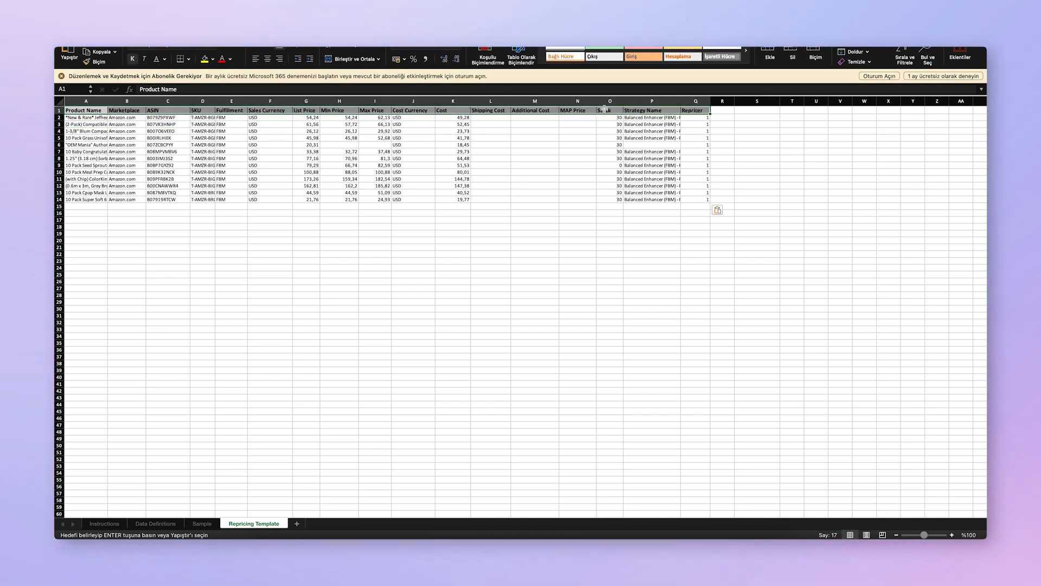
{"action": "left_click", "coordinate": [97, 118]}
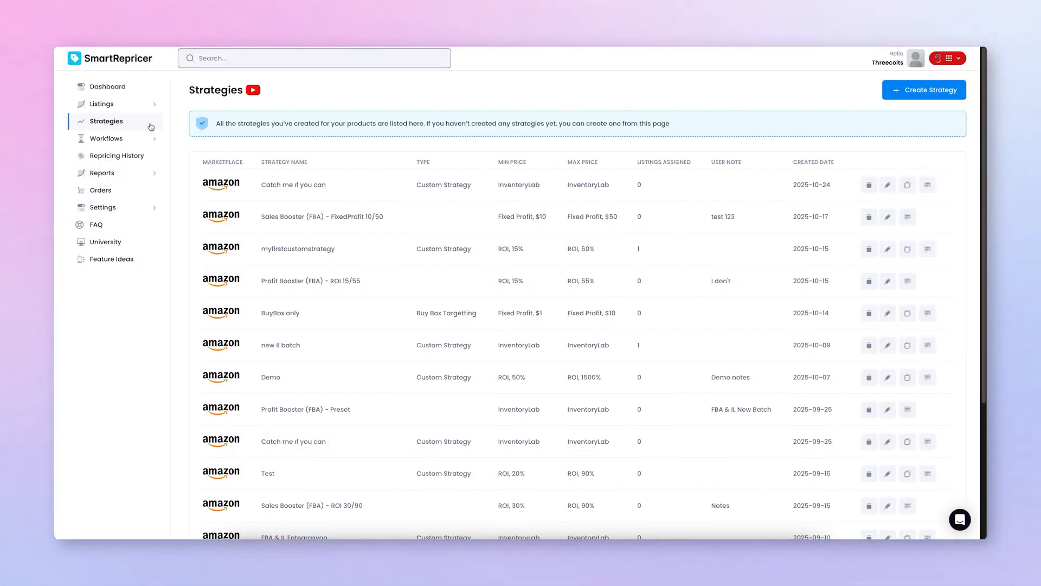
Upload the US Store-InventoryReport .xlsx file on SmartRepricer's listing Uploads page and confirm the upload
{"action": "left_click", "coordinate": [131, 104]}
{"action": "left_click", "coordinate": [119, 138]}
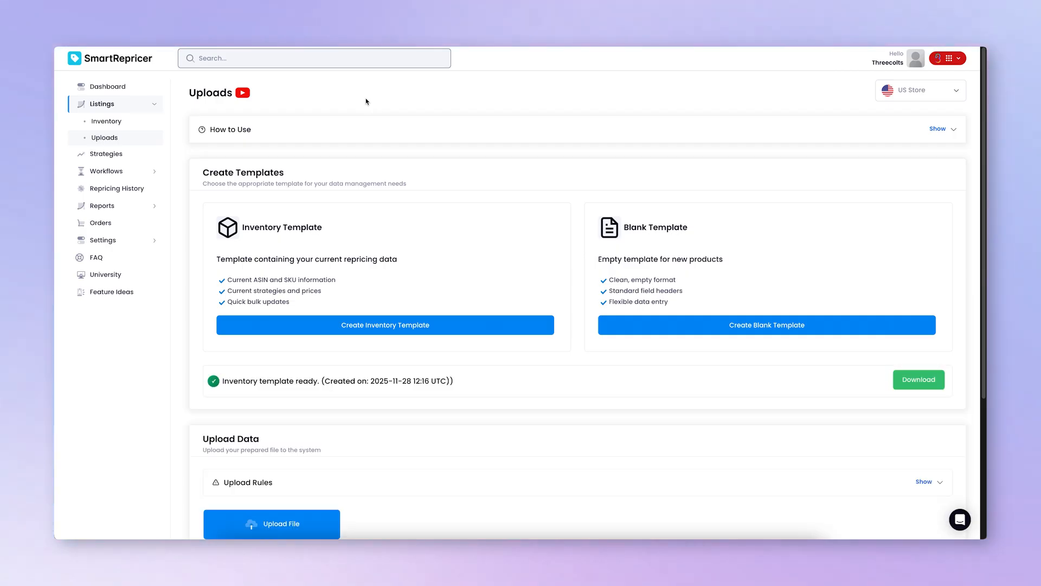
{"action": "scroll", "coordinate": [481, 379], "scroll_direction": "down", "scroll_amount": 2}
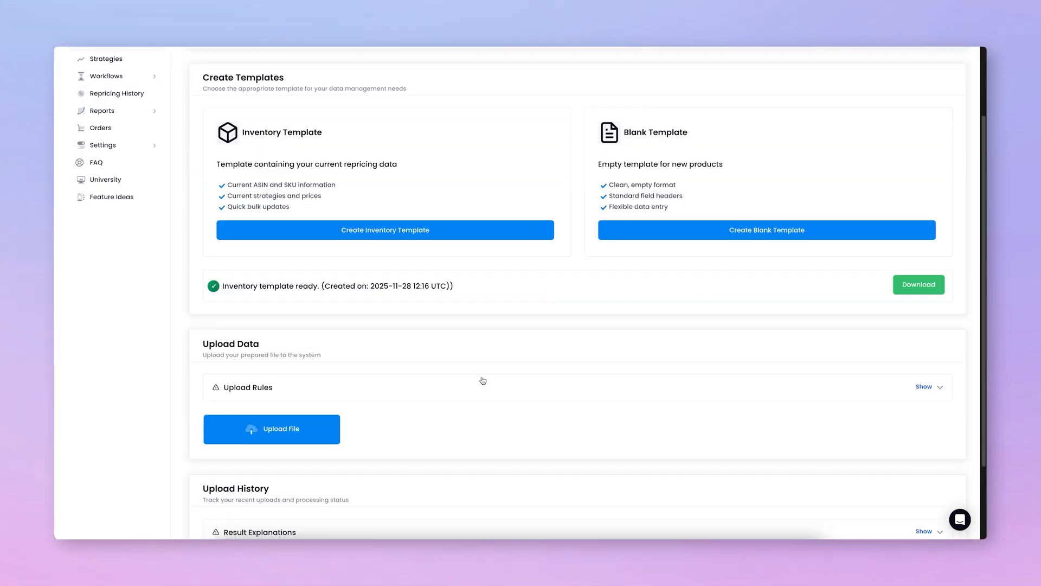
{"action": "left_click", "coordinate": [330, 426]}
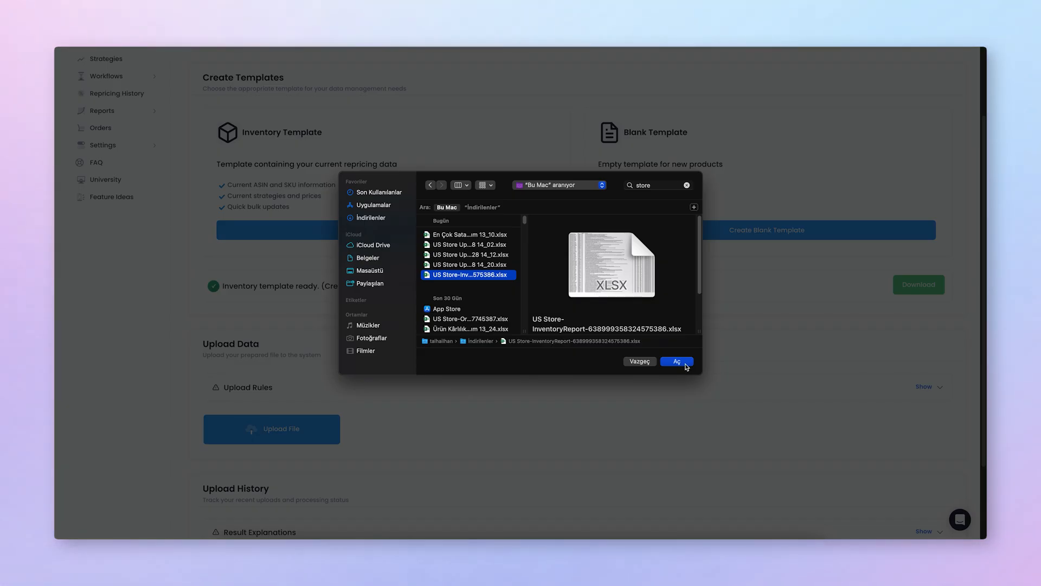
{"action": "left_click", "coordinate": [678, 362]}
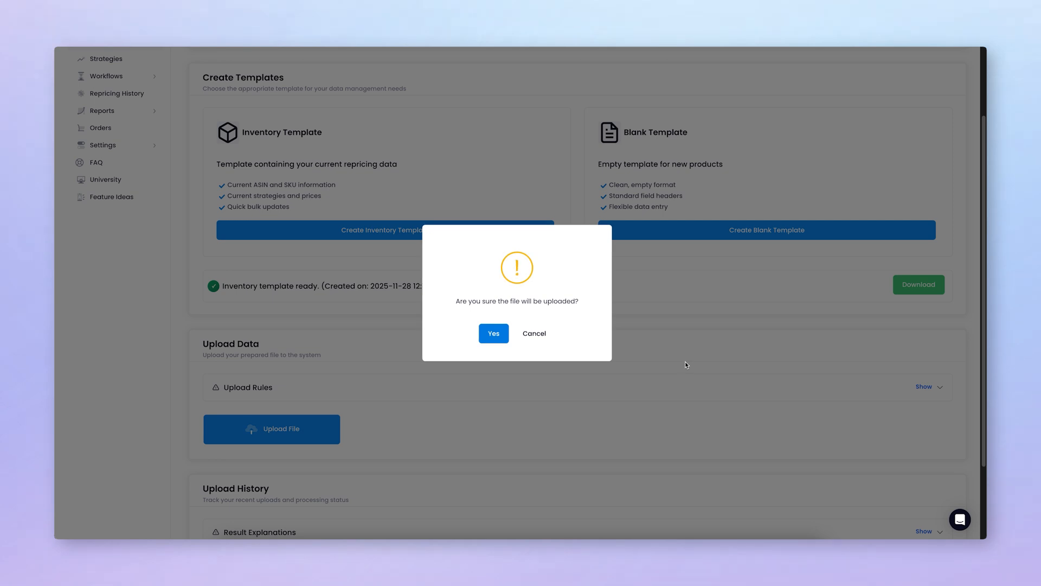
{"action": "left_click", "coordinate": [493, 334]}
Expand the Upload Rules and review the requirements for file format, worksheet, columns and field values
{"action": "scroll", "coordinate": [567, 254], "scroll_direction": "down", "scroll_amount": 2}
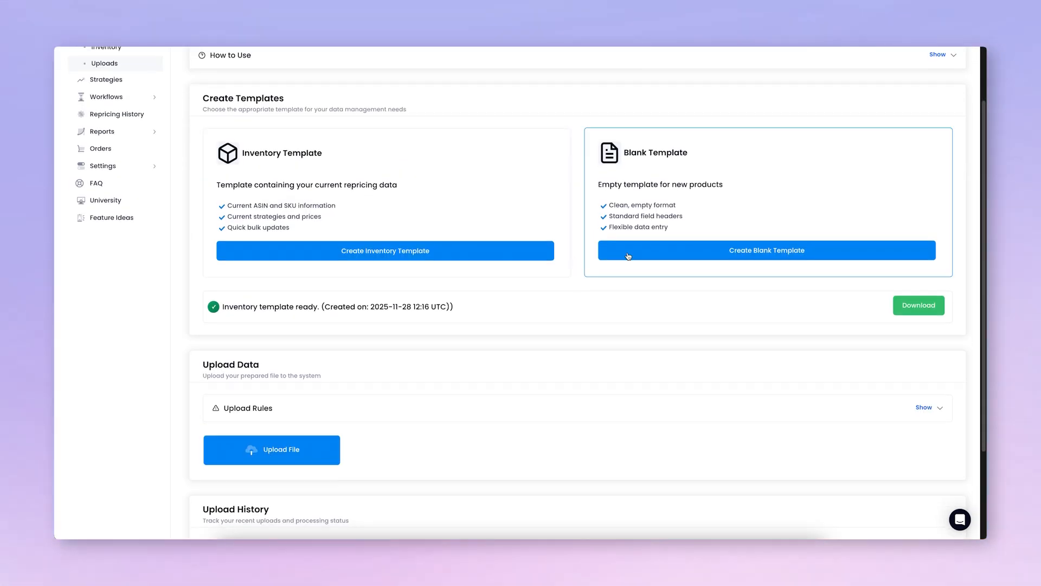
{"action": "scroll", "coordinate": [567, 255], "scroll_direction": "down", "scroll_amount": 2}
{"action": "left_click", "coordinate": [922, 333]}
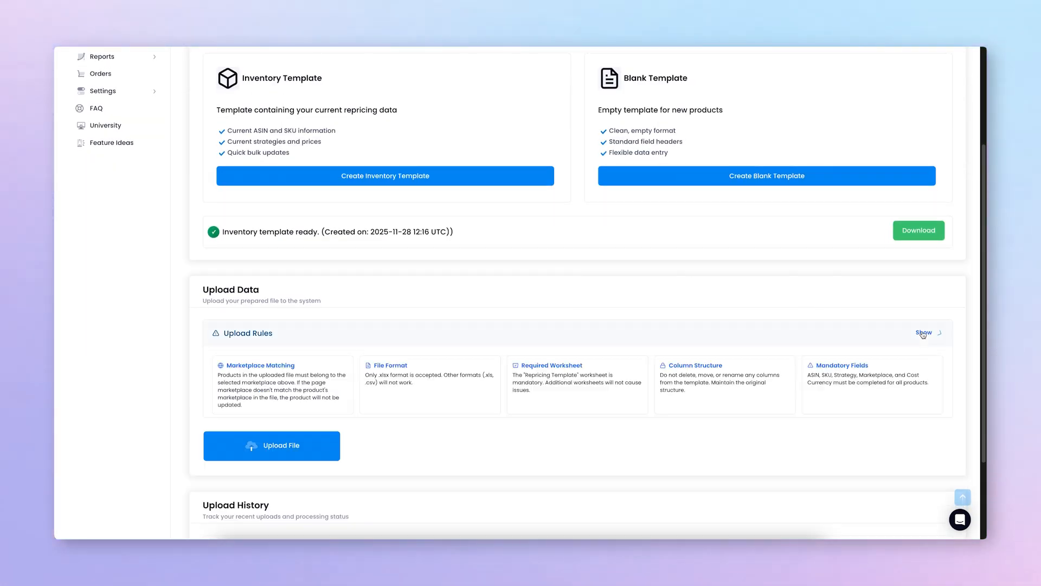
{"action": "scroll", "coordinate": [597, 323], "scroll_direction": "down", "scroll_amount": 5}
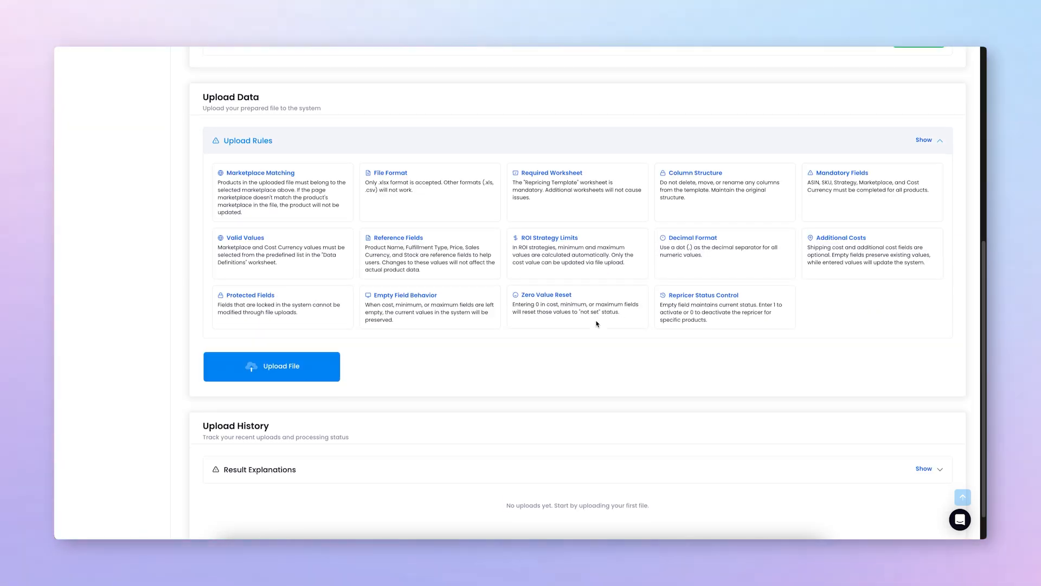
Expand the Result Explanations under Upload History and review the meanings of the processing statuses and result categories
{"action": "left_click", "coordinate": [838, 458]}
{"action": "scroll", "coordinate": [700, 399], "scroll_direction": "down", "scroll_amount": 3}
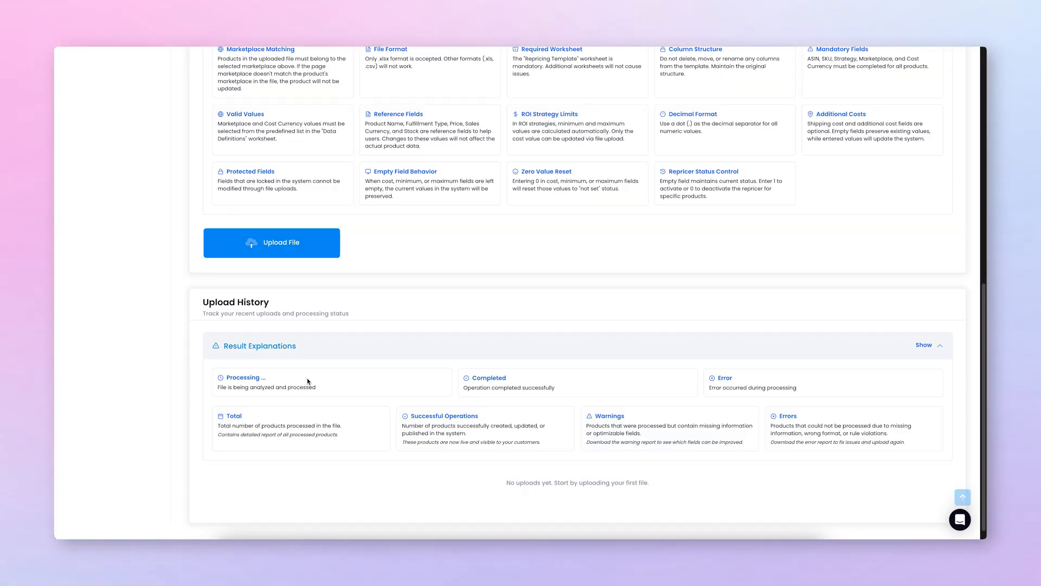
{"action": "scroll", "coordinate": [308, 381], "scroll_direction": "up", "scroll_amount": 1}
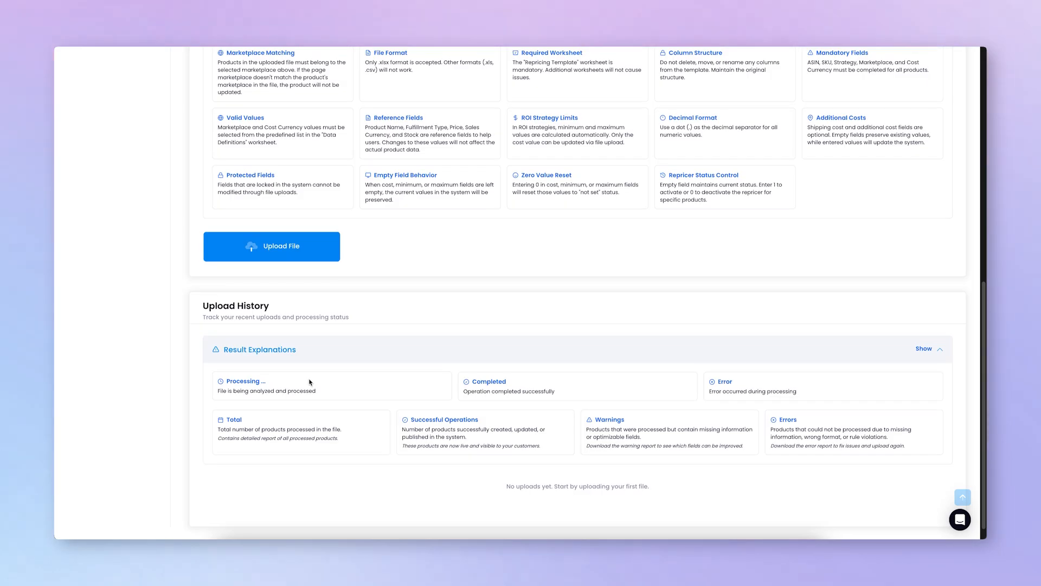
{"action": "scroll", "coordinate": [312, 382], "scroll_direction": "up", "scroll_amount": 1}
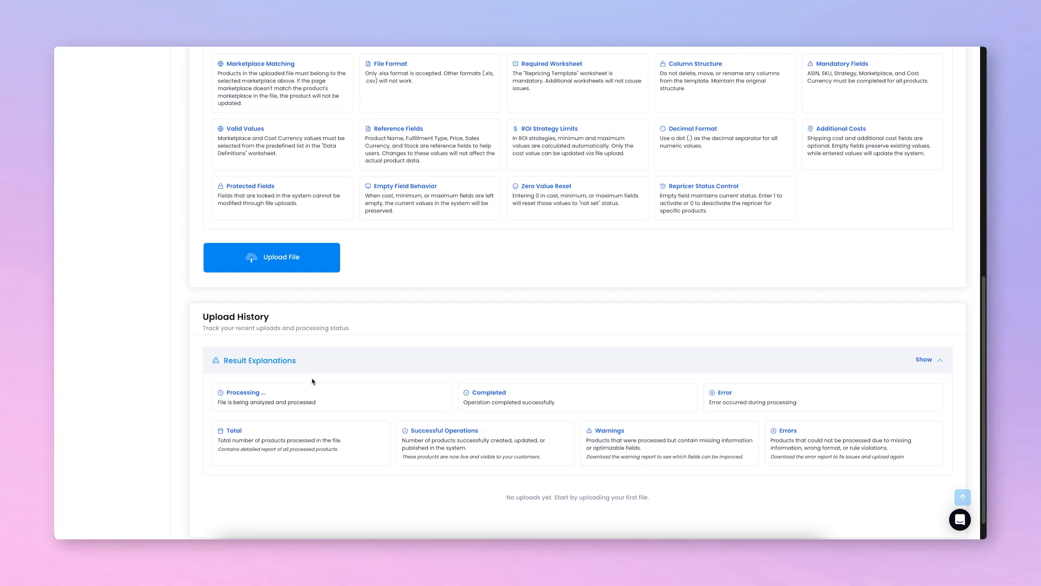
{"action": "scroll", "coordinate": [315, 382], "scroll_direction": "up", "scroll_amount": 1}
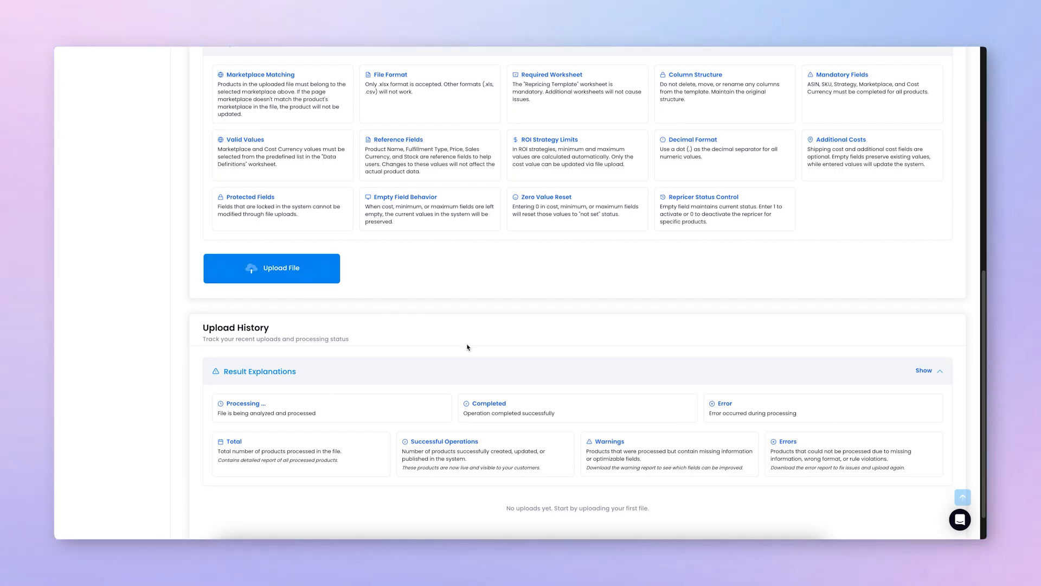
{"action": "scroll", "coordinate": [487, 385], "scroll_direction": "up", "scroll_amount": 1}
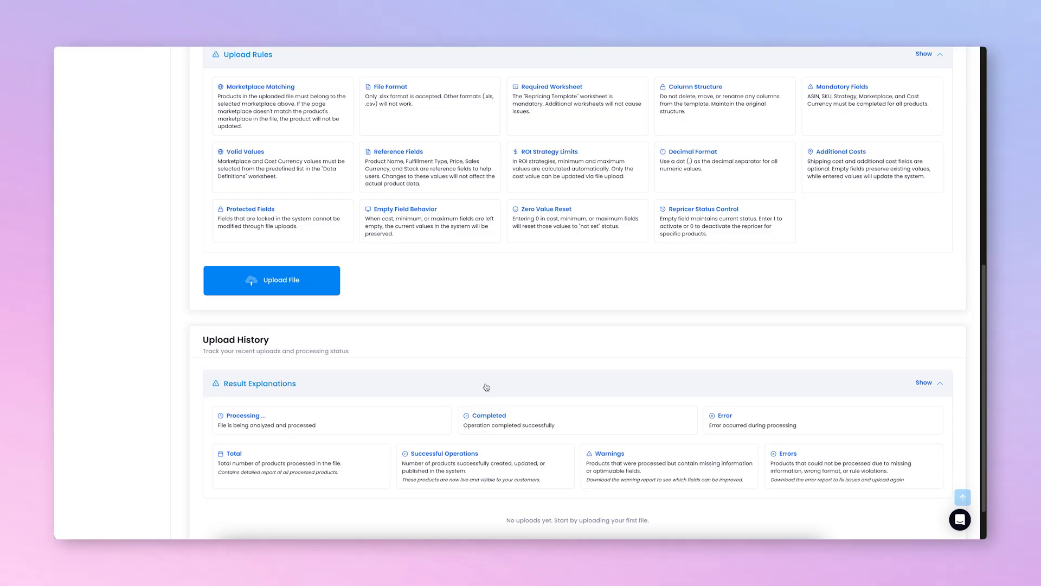
{"action": "scroll", "coordinate": [485, 387], "scroll_direction": "up", "scroll_amount": 2}
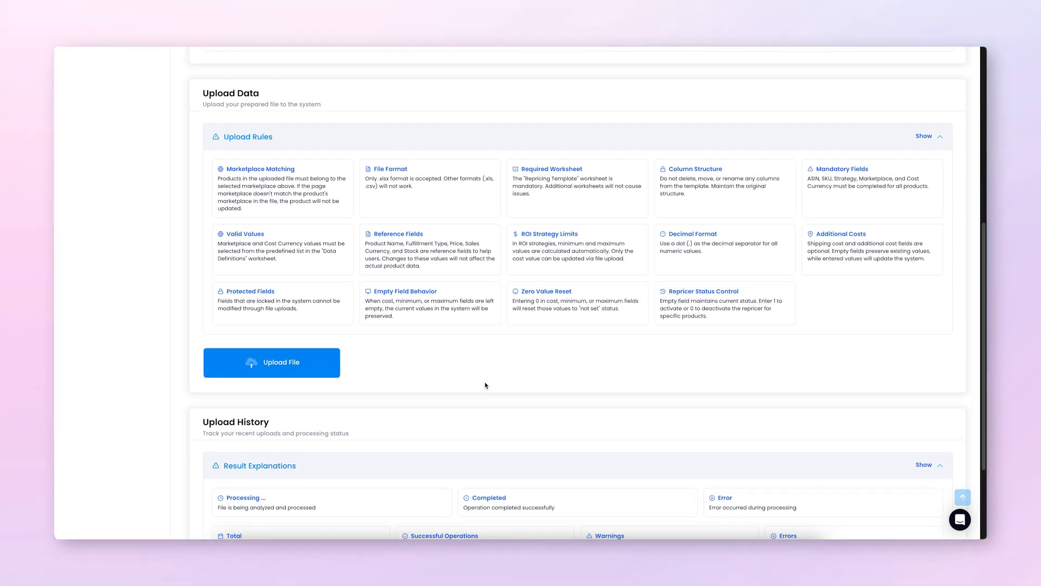
{"action": "scroll", "coordinate": [486, 385], "scroll_direction": "up", "scroll_amount": 1}
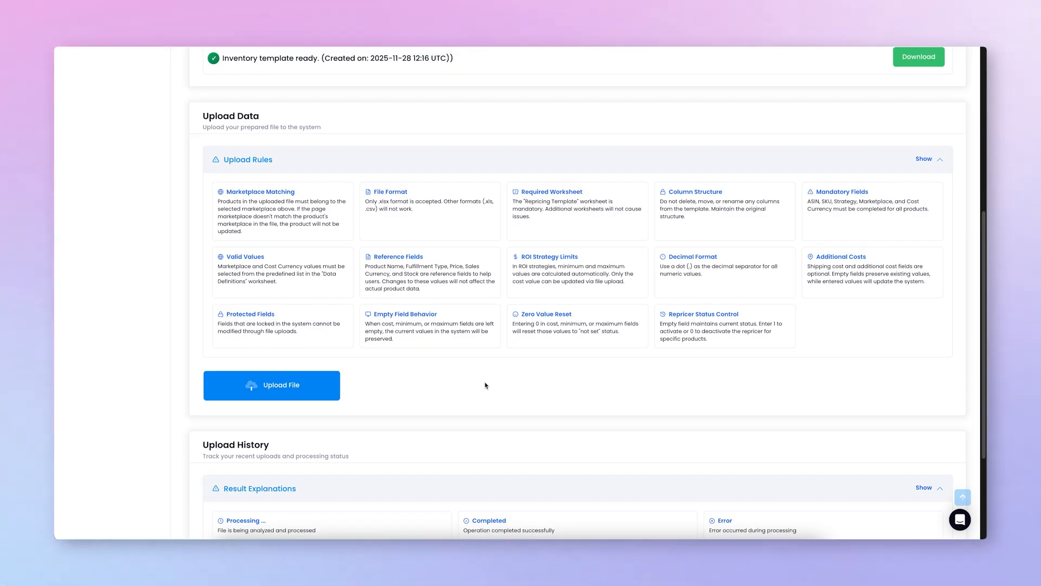
{"action": "scroll", "coordinate": [486, 385], "scroll_direction": "up", "scroll_amount": 5}
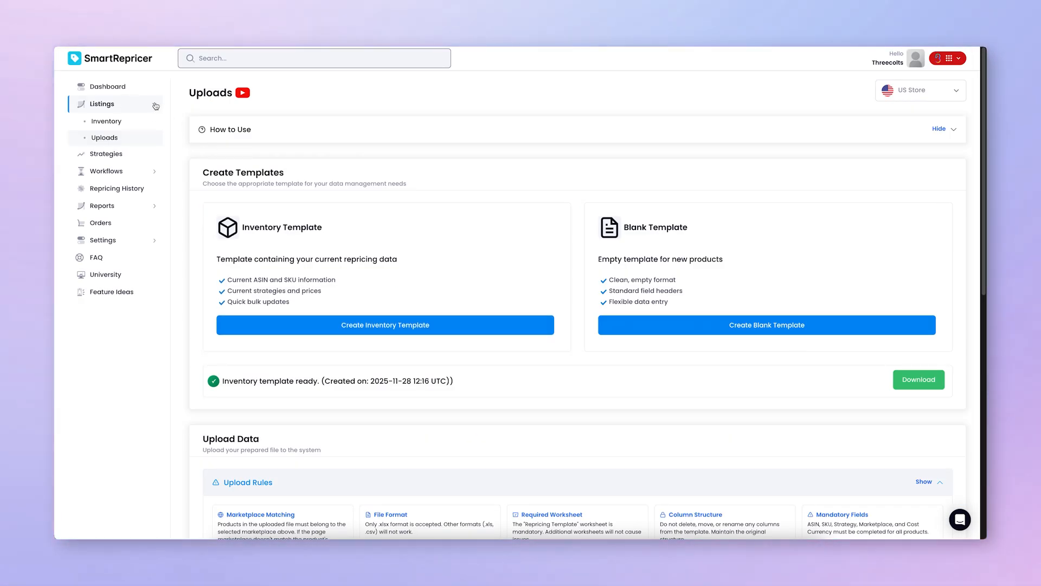
Open the listings Inventory in SmartRepricer, and copy the ASIN B079Z9PXWF from cell C2 of the Inventory Bulk Update Report workbook in Excel
{"action": "left_click", "coordinate": [129, 124]}
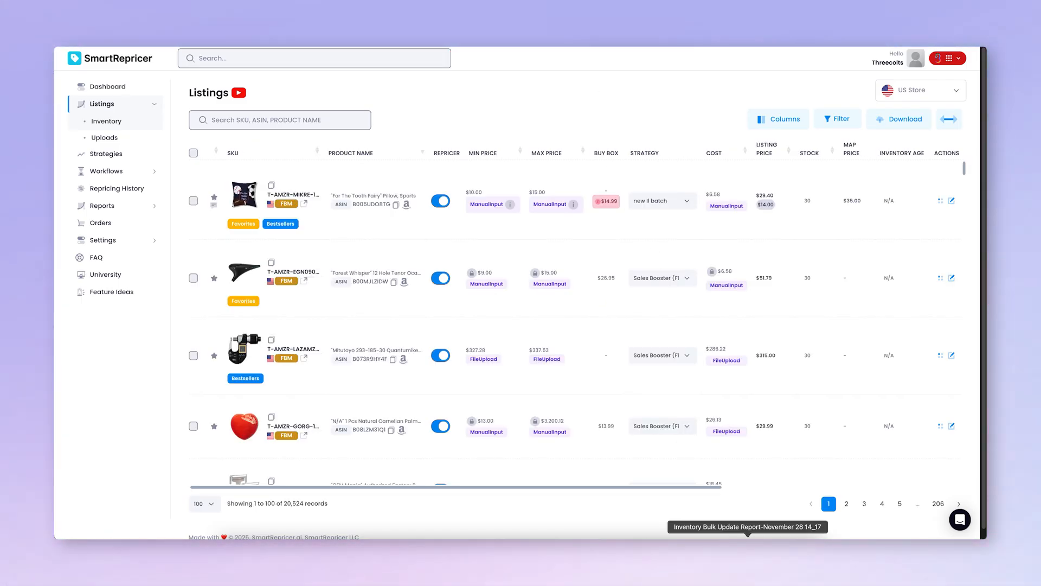
{"action": "left_click", "coordinate": [748, 538]}
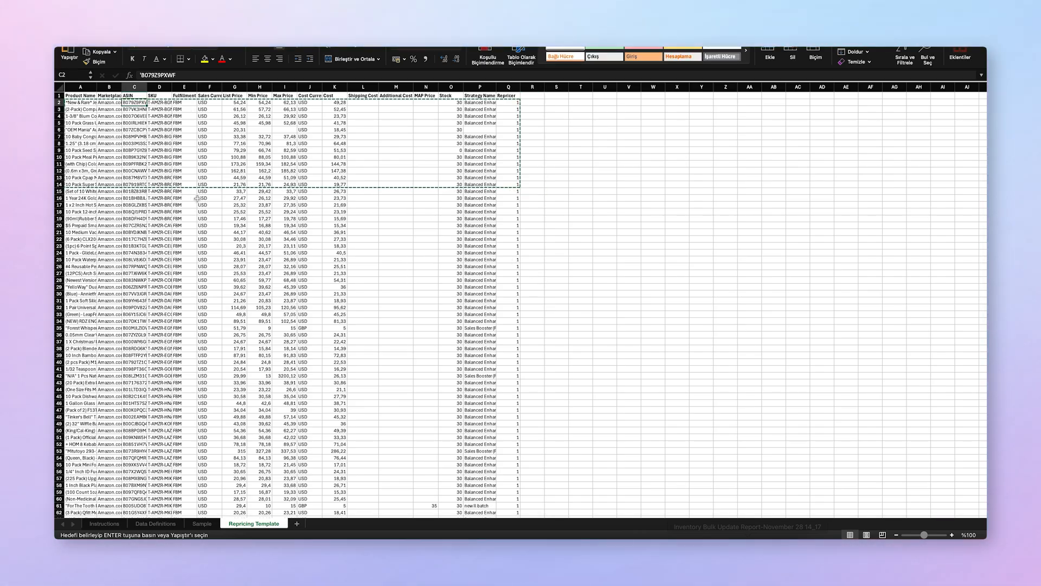
{"action": "key", "text": "super+c"}
Search the SmartRepricer inventory for ASIN B079Z9PXWF and review the listing's values across all columns, from prices and strategy to category name
{"action": "key", "text": "super+Tab"}
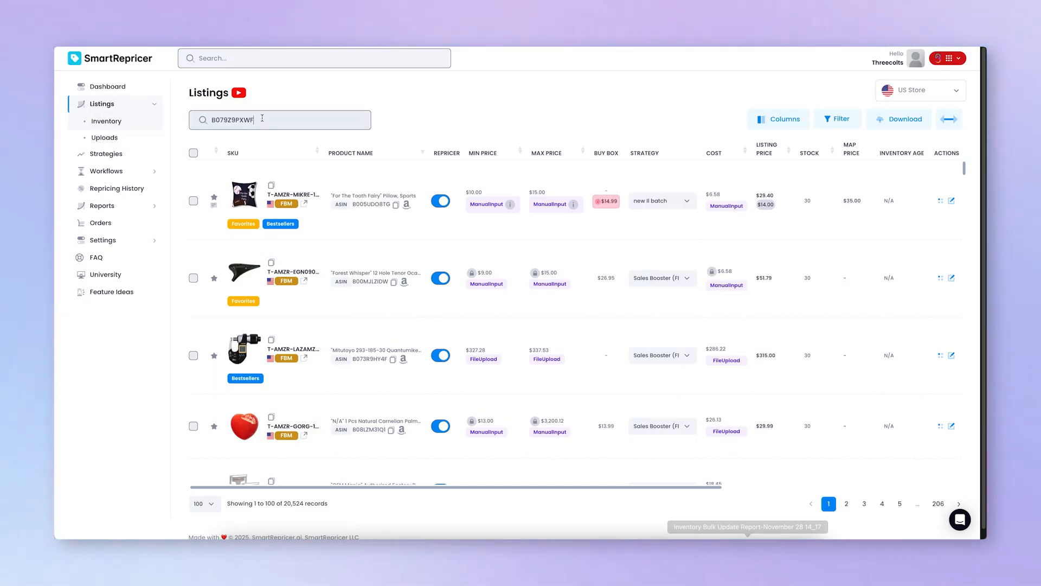
{"action": "key", "text": "Return"}
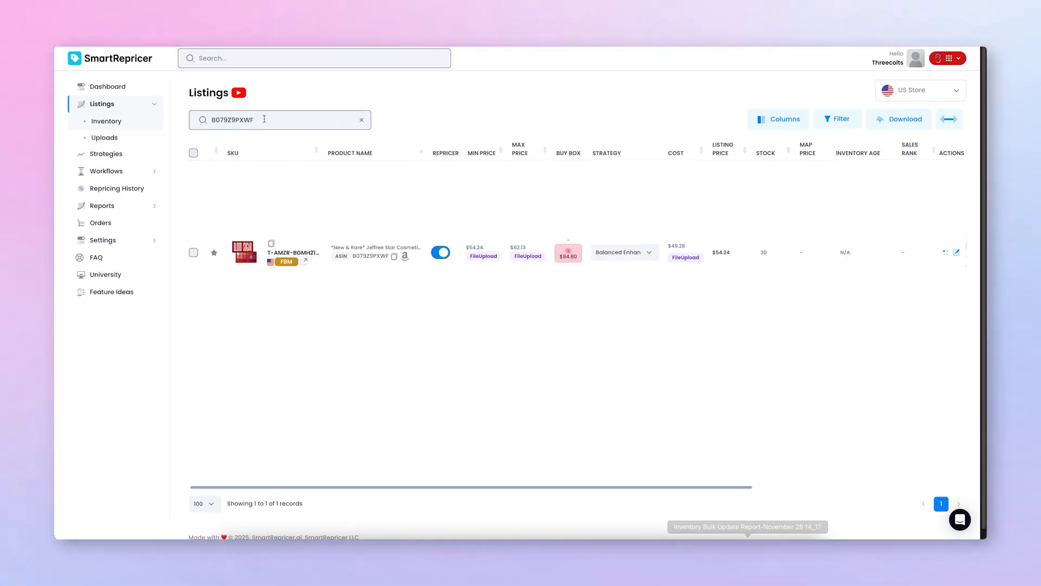
{"action": "double_click", "coordinate": [374, 255]}
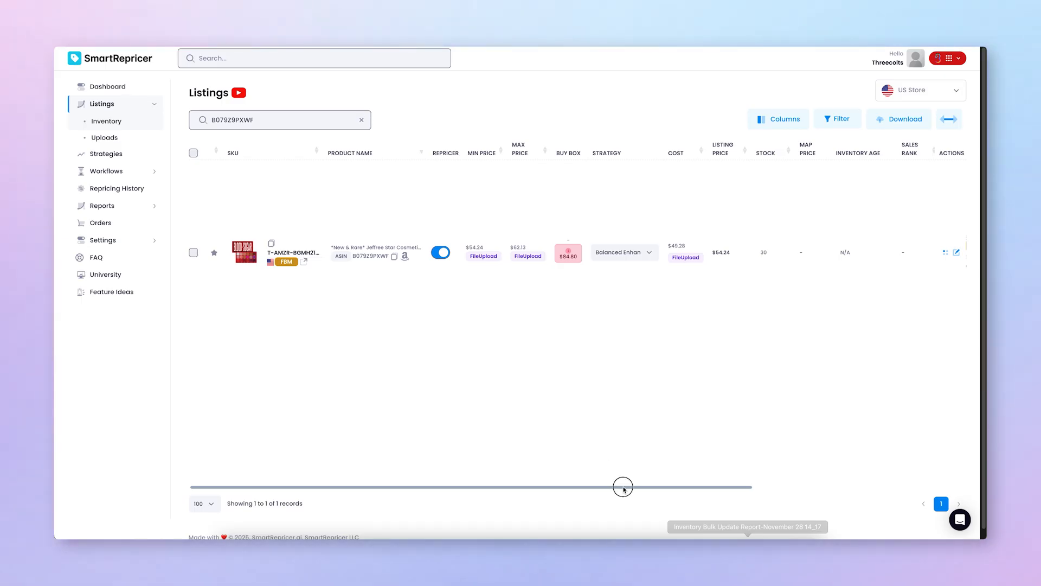
{"action": "left_click_drag", "start_coordinate": [623, 488], "coordinate": [676, 487]}
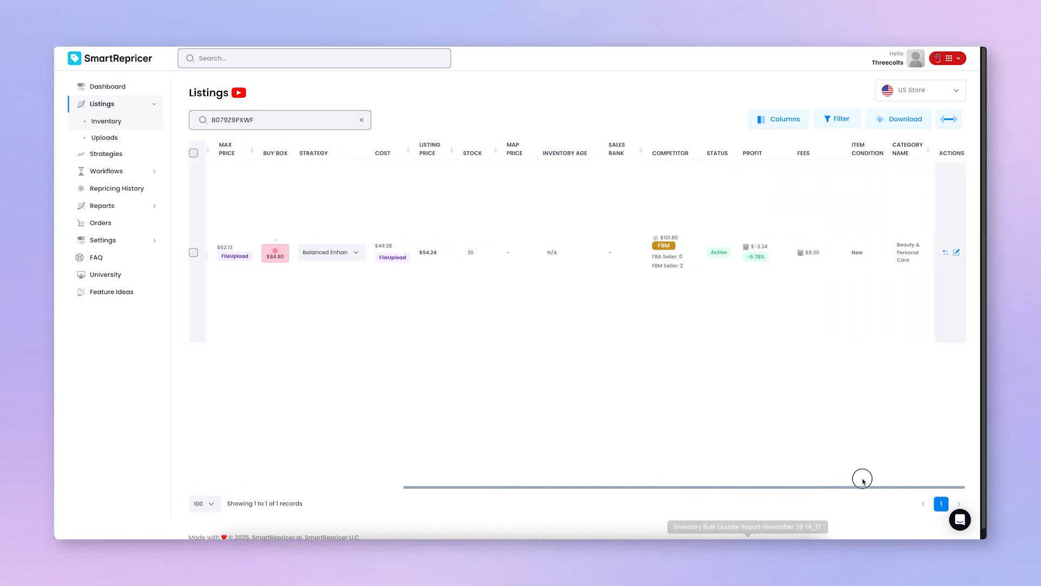